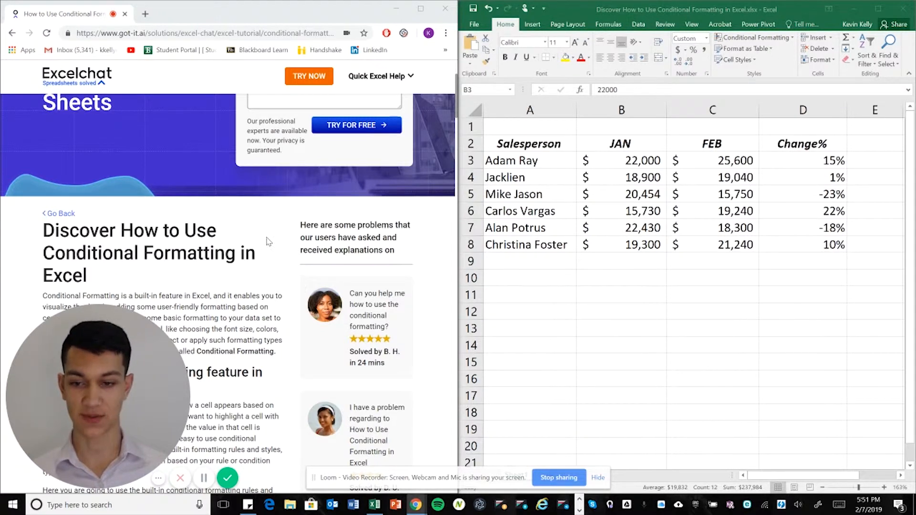
# - Read the conditional formatting article from its introduction through the Highlight Cells Rules section
pyautogui.scroll(-4, 269, 242)
pyautogui.scroll(-2, 269, 242)
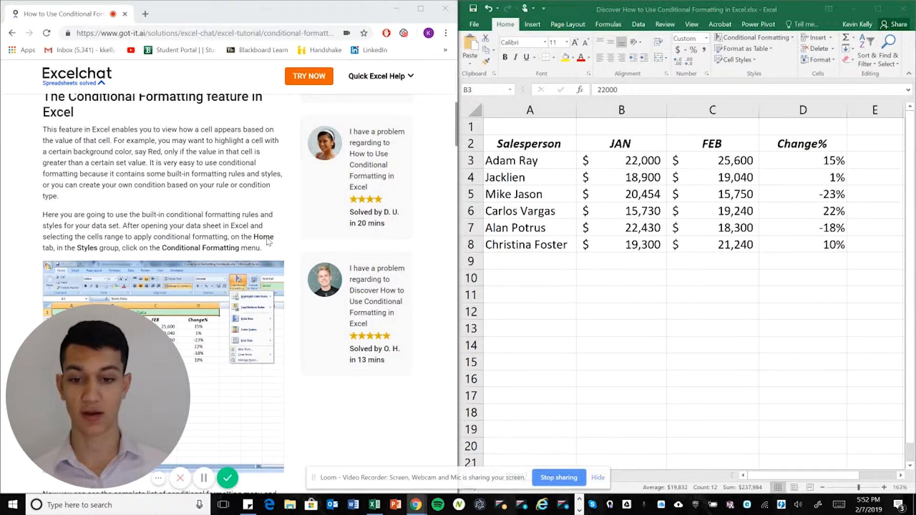
pyautogui.scroll(-8, 234, 211)
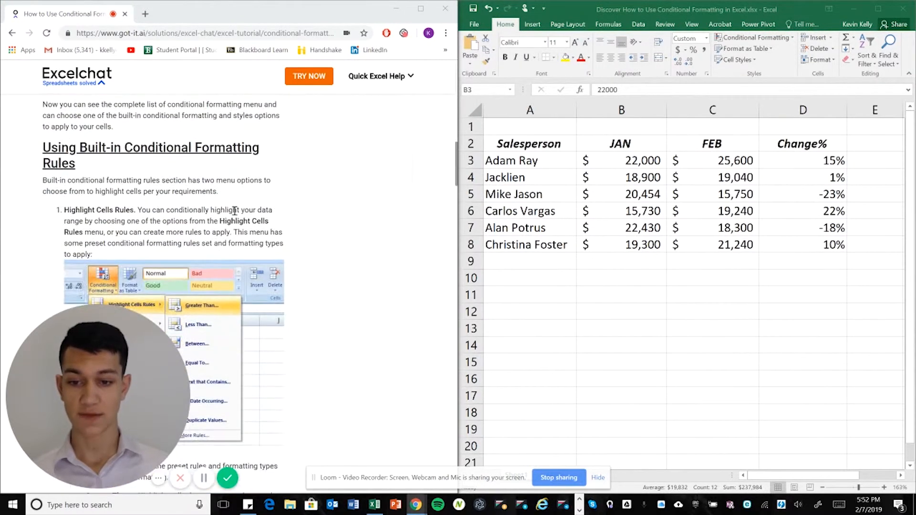
pyautogui.scroll(-1, 235, 210)
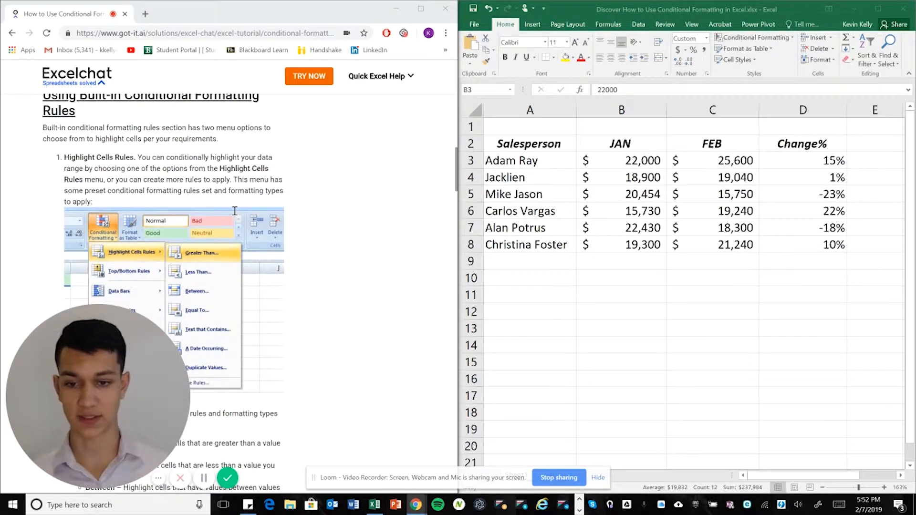
# - Highlight the JAN and FEB sales in B3:C8 that are greater than $20,000 using Light Red Fill with Dark Red Text
pyautogui.click(756, 38)
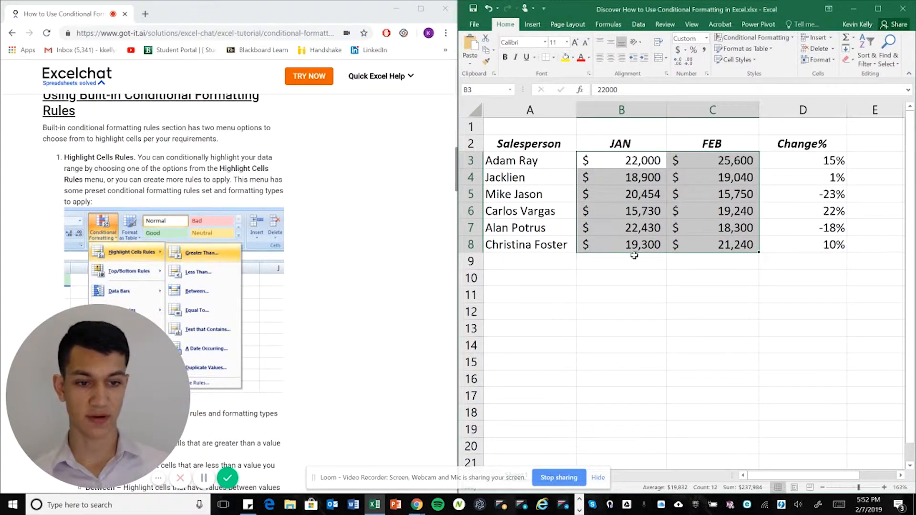
pyautogui.click(735, 42)
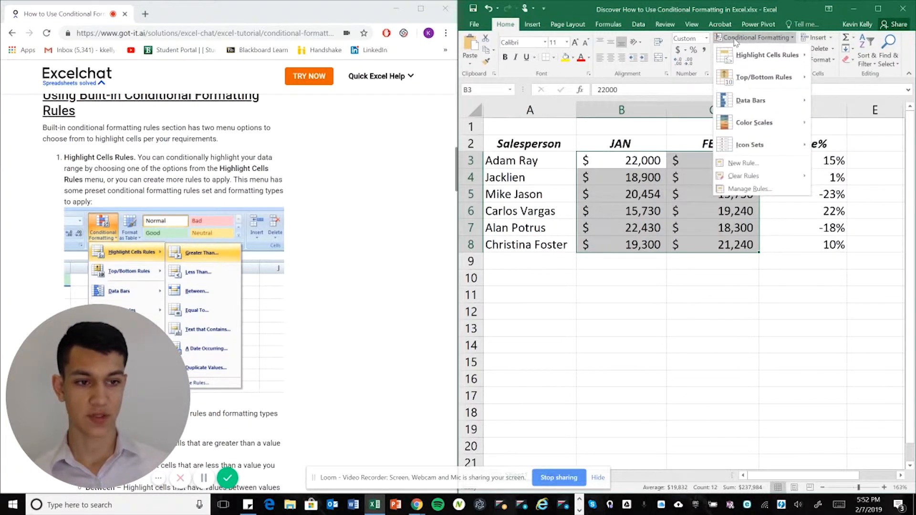
pyautogui.moveTo(811, 56)
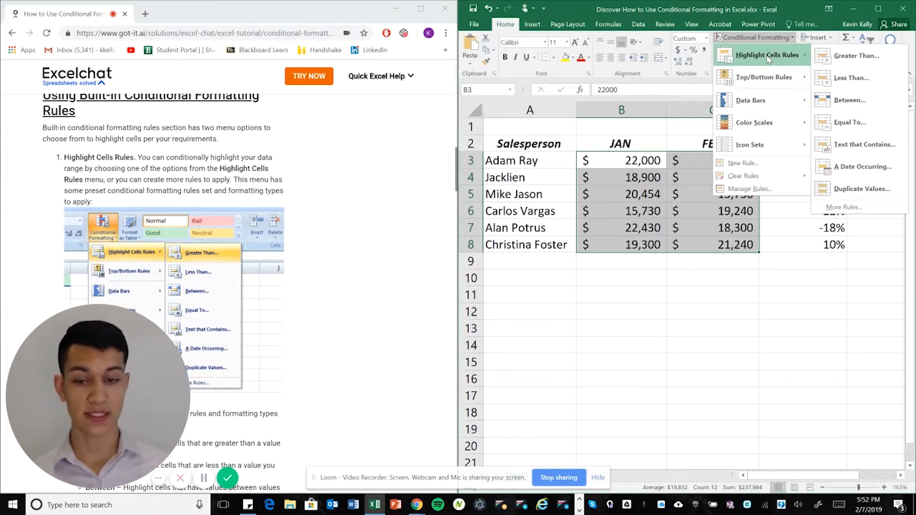
pyautogui.click(866, 64)
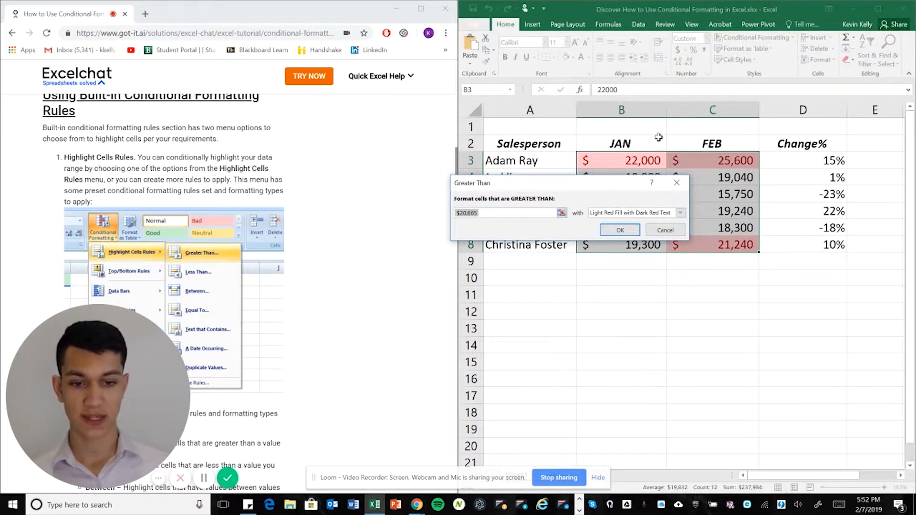
pyautogui.click(515, 215)
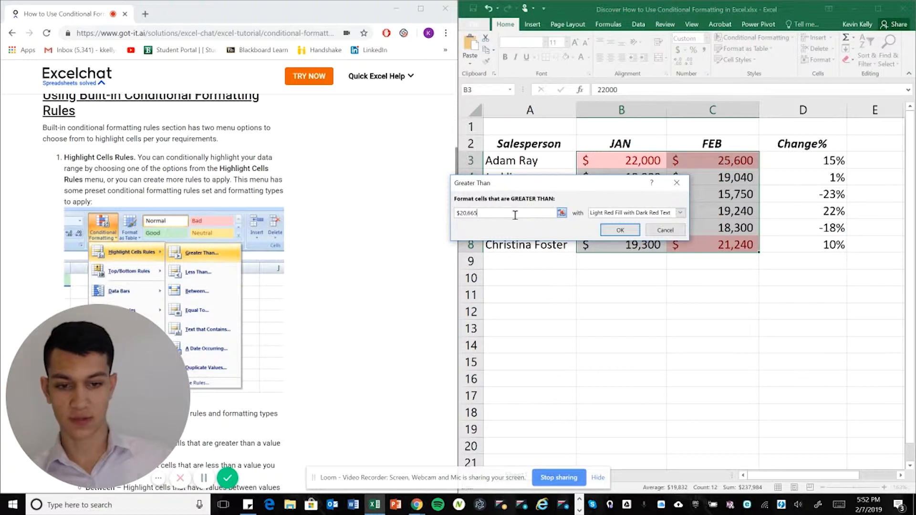
pyautogui.press('BackSpace')
pyautogui.press('BackSpace')
pyautogui.press('BackSpace')
pyautogui.write('000')
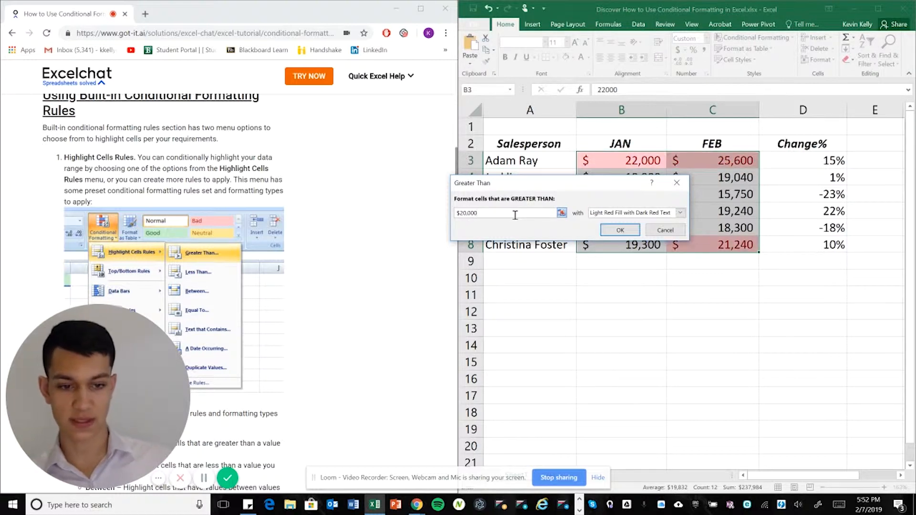
pyautogui.click(620, 230)
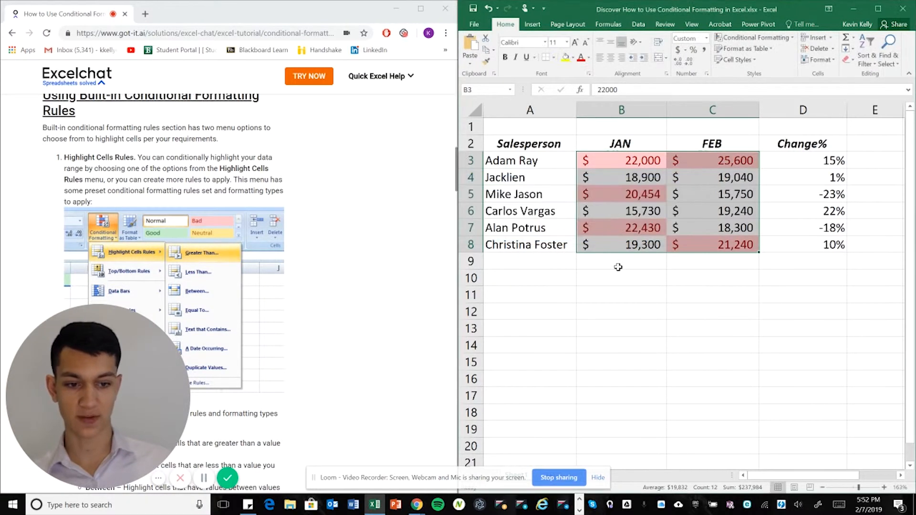
pyautogui.click(628, 291)
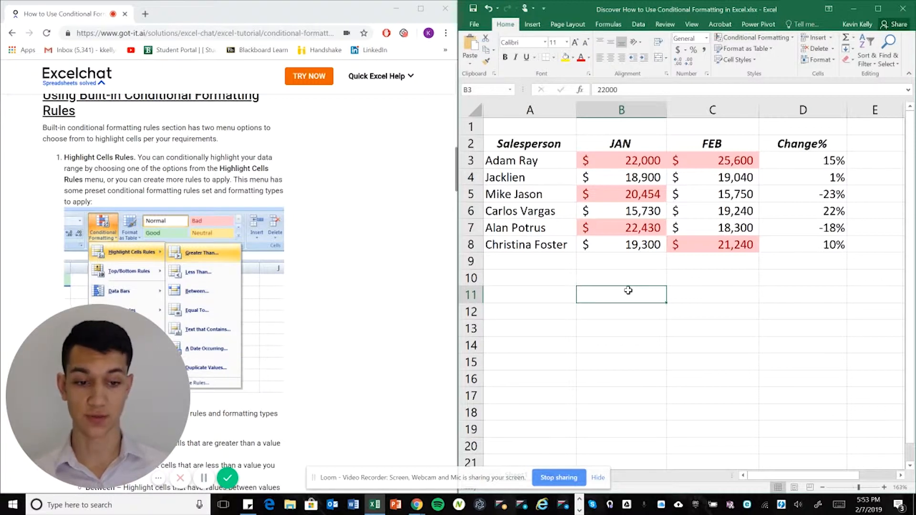
# - Undo the greater-than highlighting and reselect the JAN and FEB sales in B3:C8
pyautogui.hotkey('ctrl', 'z')
pyautogui.click(628, 290)
pyautogui.click(614, 162)
pyautogui.moveTo(614, 162); pyautogui.dragTo(717, 246)
# - Following the article's Top/Bottom Rules section, highlight the selected sales that are above average using Light Red Fill with Dark Red Text
pyautogui.scroll(-10, 335, 197)
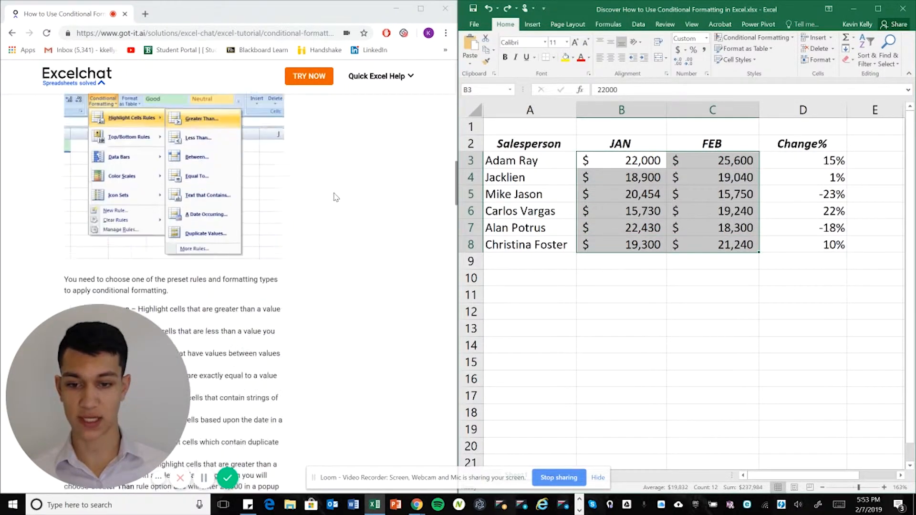
pyautogui.scroll(-4, 336, 197)
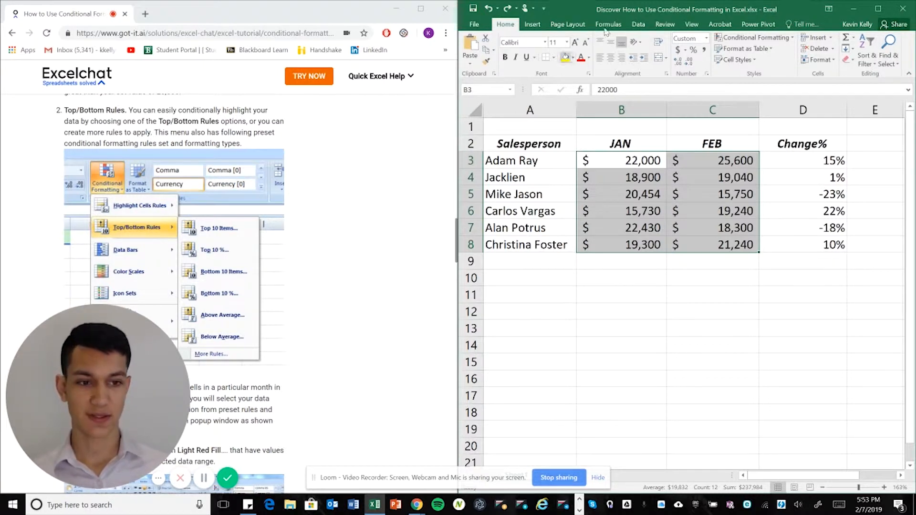
pyautogui.click(738, 38)
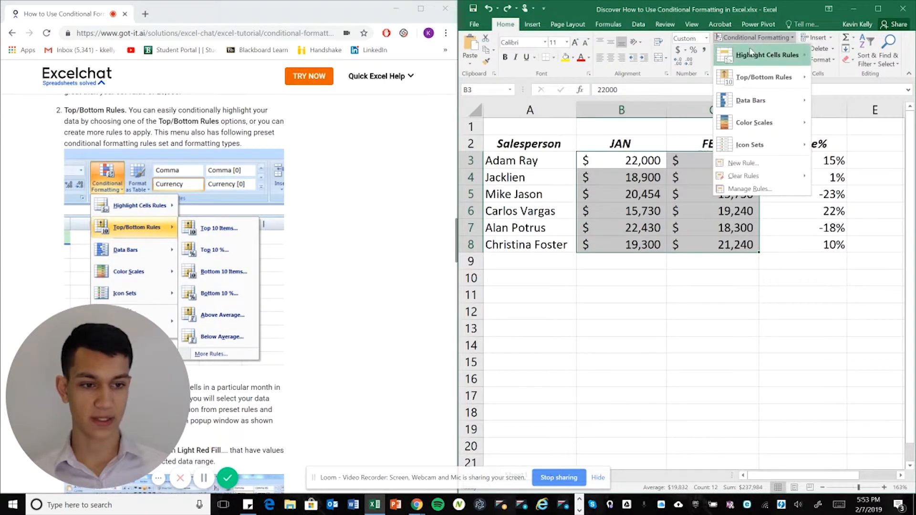
pyautogui.moveTo(773, 79)
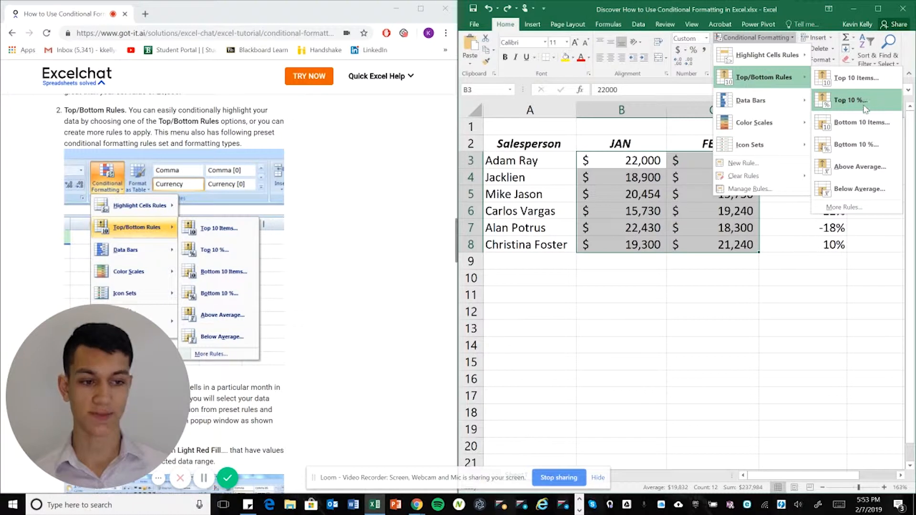
pyautogui.click(859, 167)
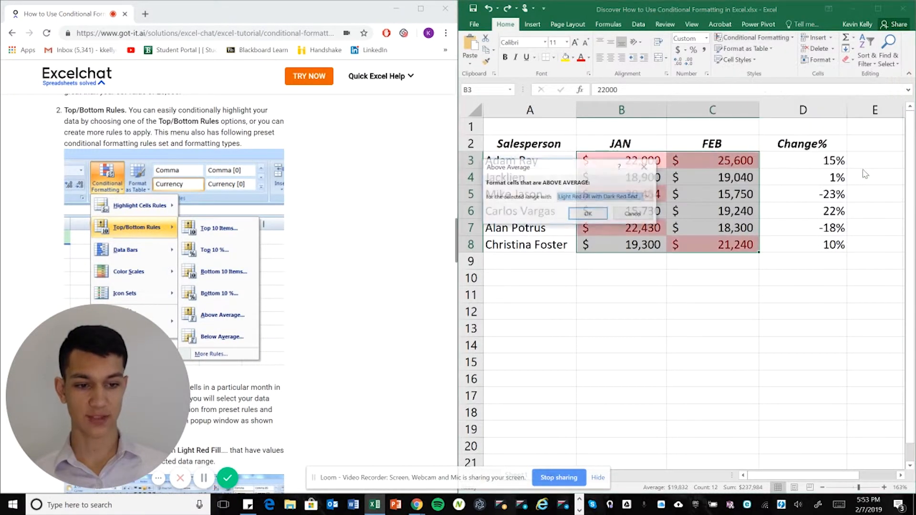
pyautogui.click(588, 214)
pyautogui.click(619, 269)
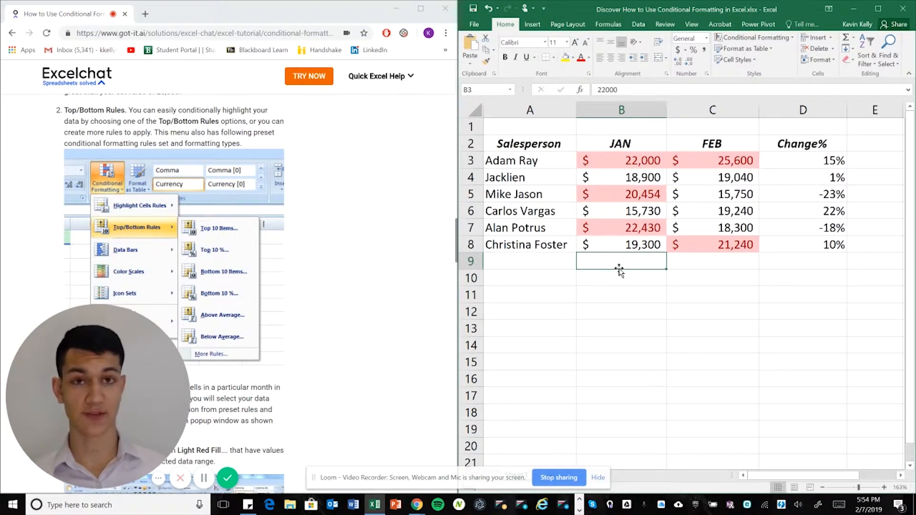
# - Undo the above-average highlighting on the JAN and FEB sales
pyautogui.scroll(-5, 317, 176)
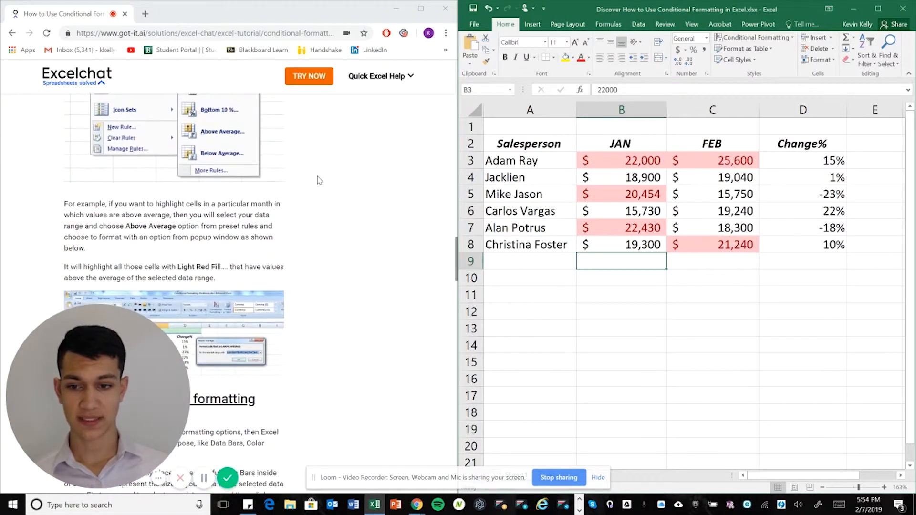
pyautogui.scroll(-4, 319, 180)
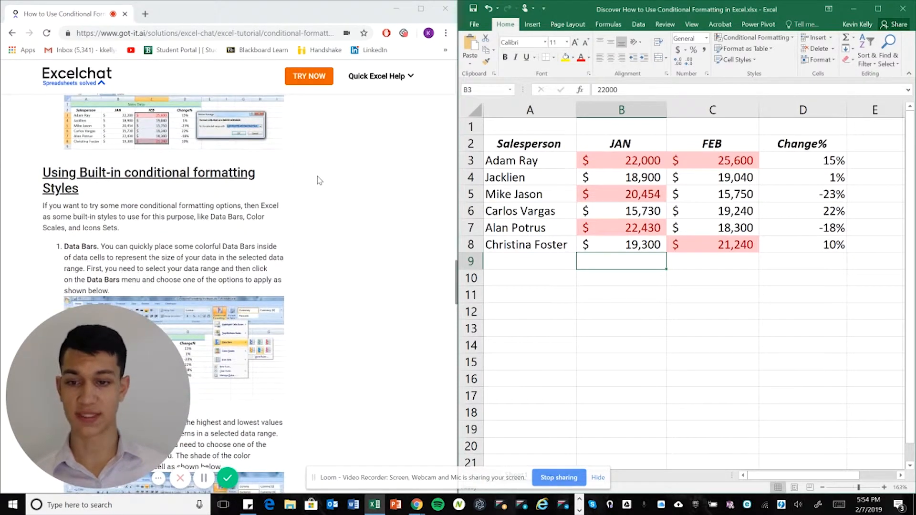
pyautogui.scroll(-3, 319, 180)
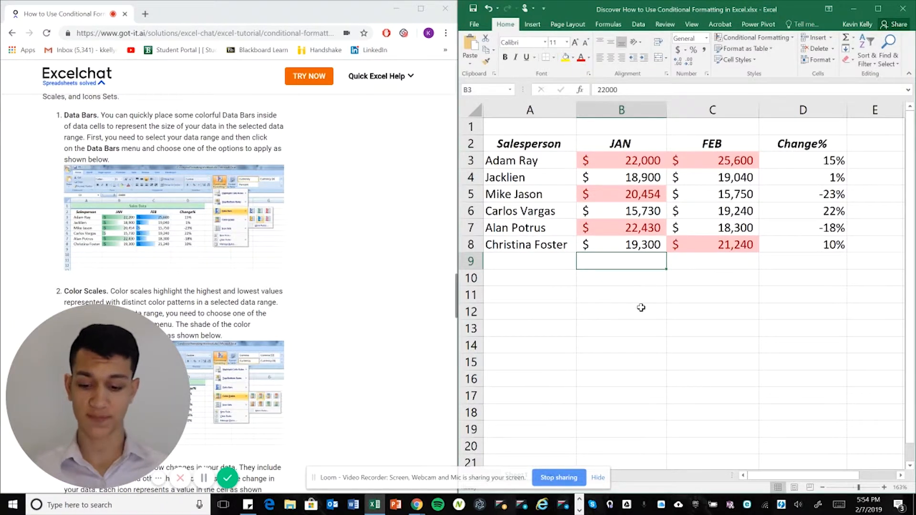
pyautogui.hotkey('ctrl', 'z')
pyautogui.click(677, 307)
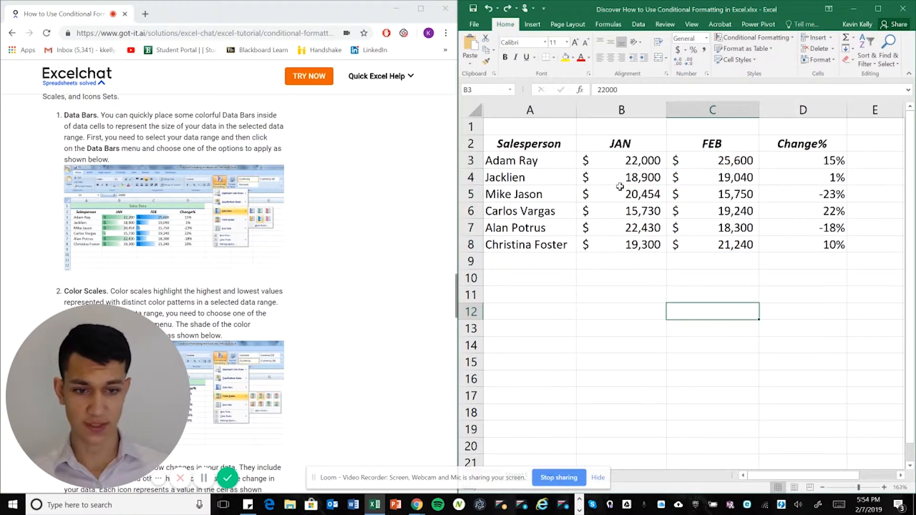
# - Apply blue gradient-fill data bars to the JAN sales in B3:B8
pyautogui.moveTo(612, 158); pyautogui.dragTo(638, 246)
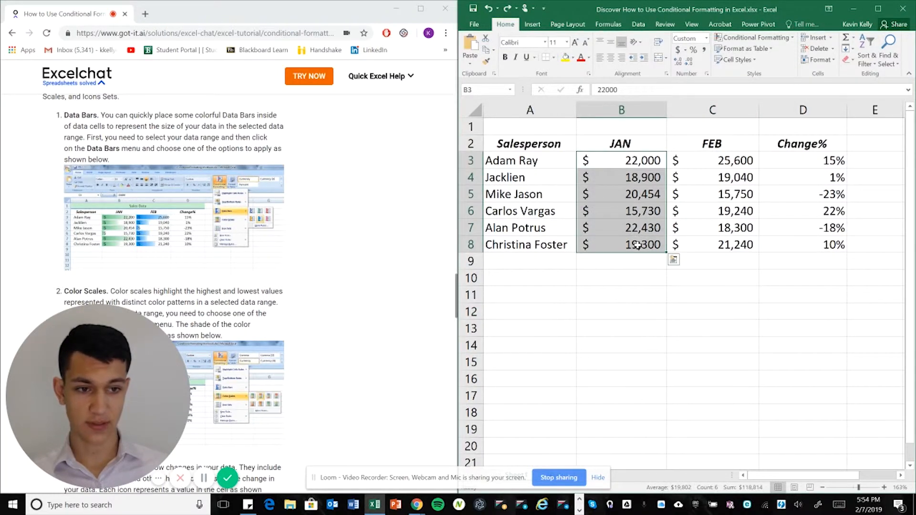
pyautogui.click(769, 41)
pyautogui.moveTo(766, 111)
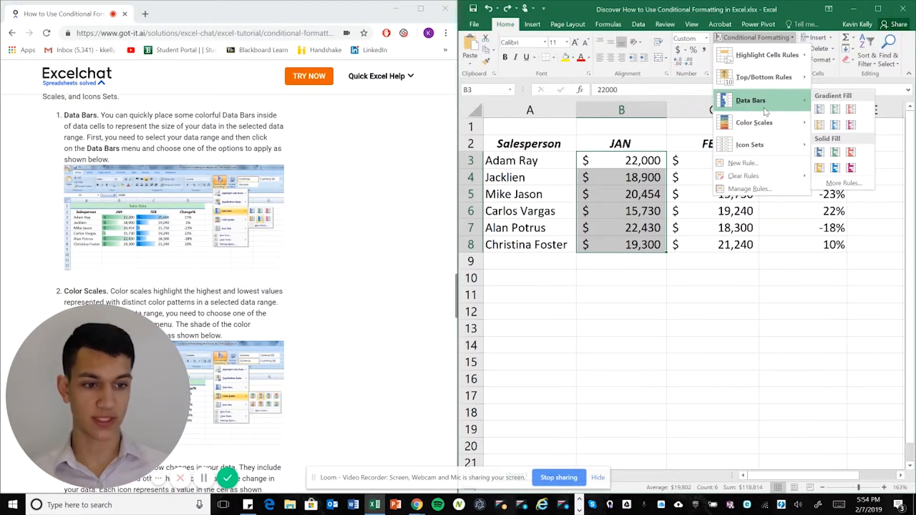
pyautogui.click(820, 110)
# - Apply green gradient-fill data bars to the FEB sales in C3:C8
pyautogui.moveTo(717, 161); pyautogui.dragTo(740, 244)
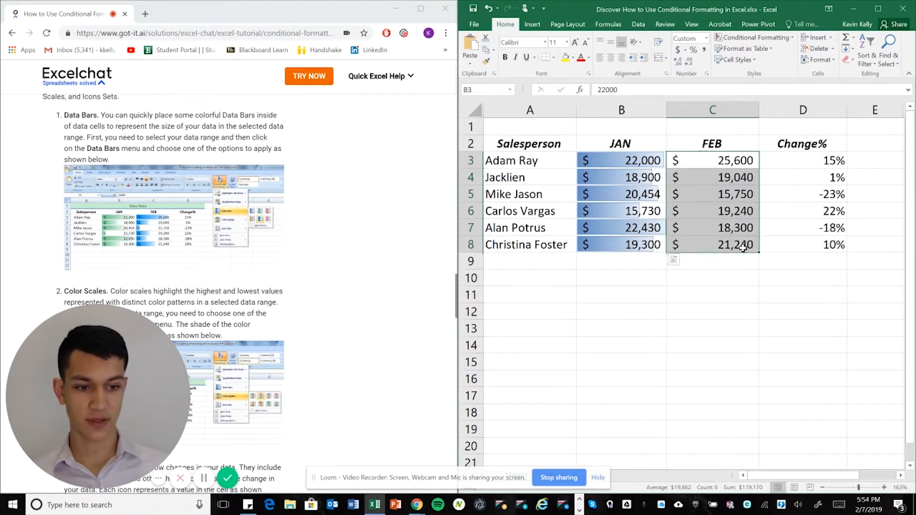
pyautogui.click(753, 39)
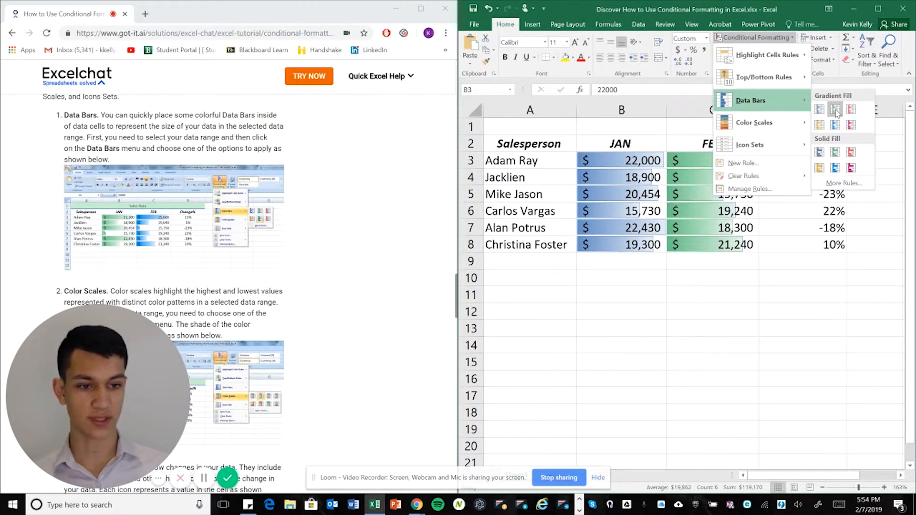
pyautogui.click(836, 110)
pyautogui.click(731, 299)
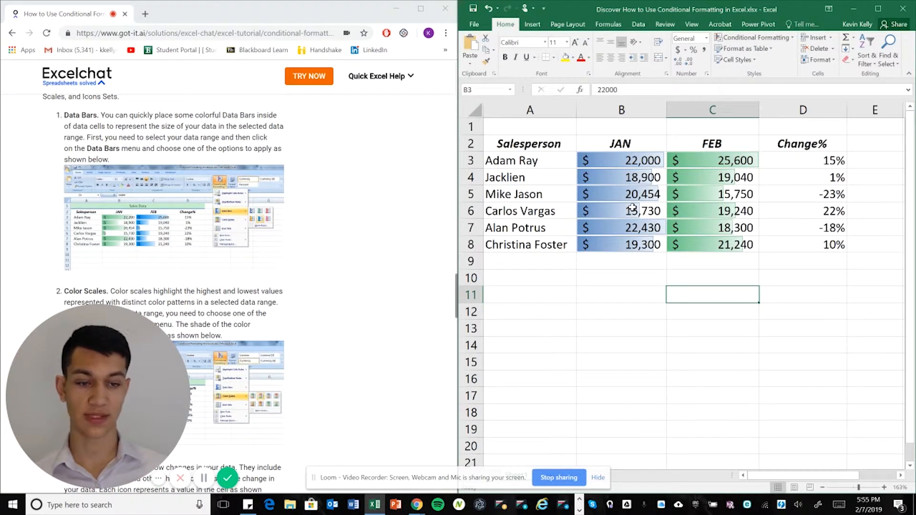
# - Undo the data bars on both the FEB and JAN columns
pyautogui.click(615, 302)
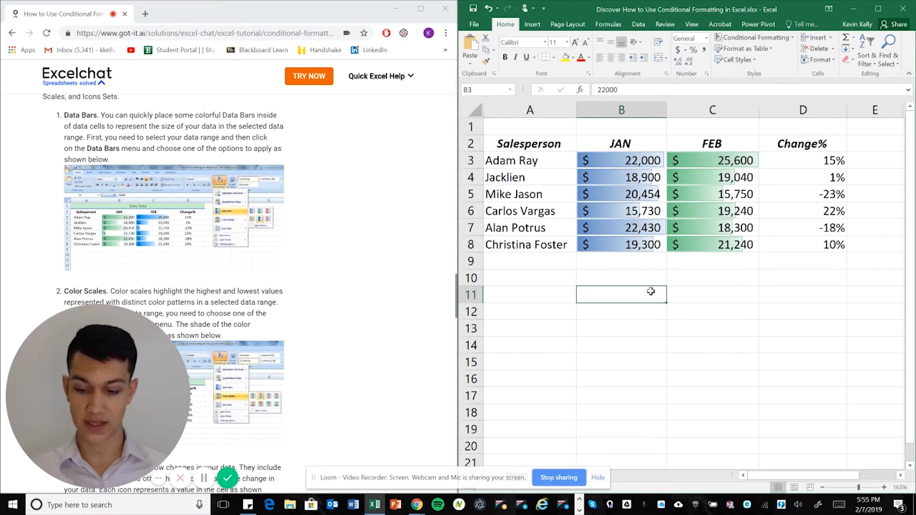
pyautogui.hotkey('ctrl', 'z')
pyautogui.hotkey('ctrl', 'z')
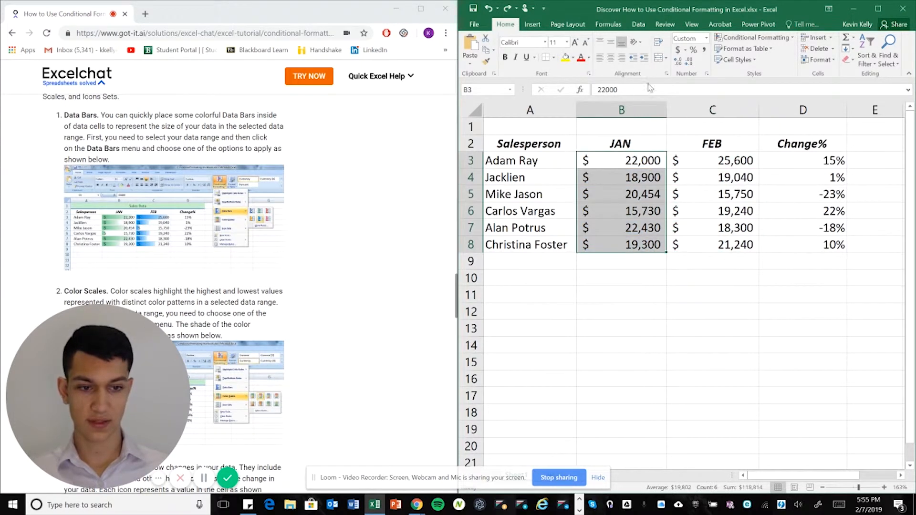
# - Apply the red-yellow-green color scale, with red for the highest values, to the FEB sales in C3:C8
pyautogui.scroll(-3, 348, 222)
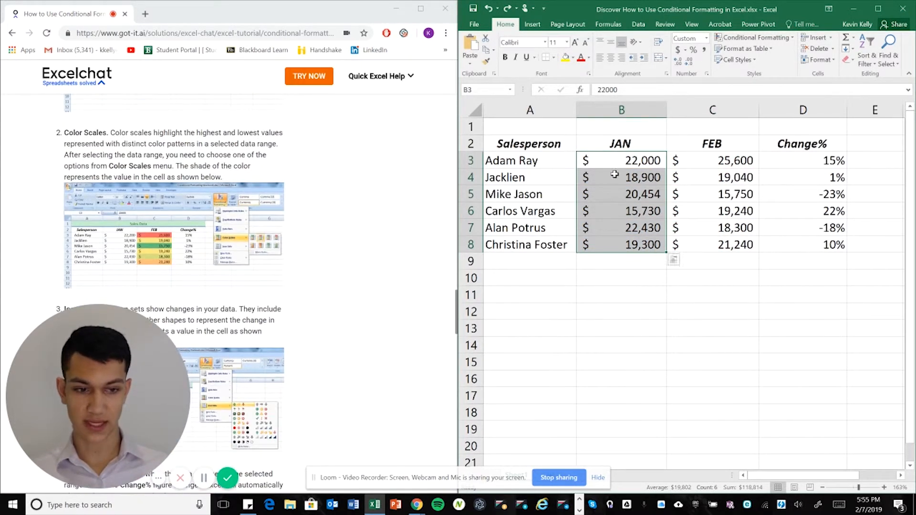
pyautogui.moveTo(717, 163); pyautogui.dragTo(724, 243)
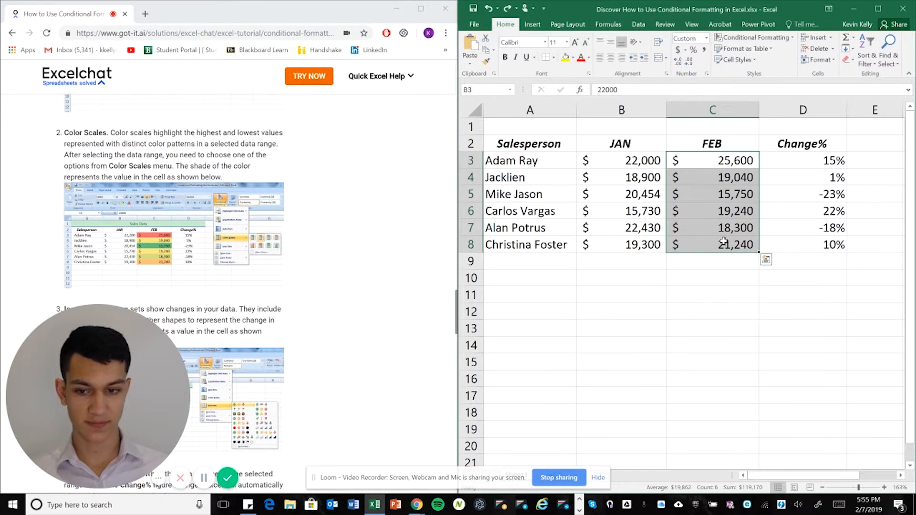
pyautogui.click(781, 41)
pyautogui.moveTo(773, 125)
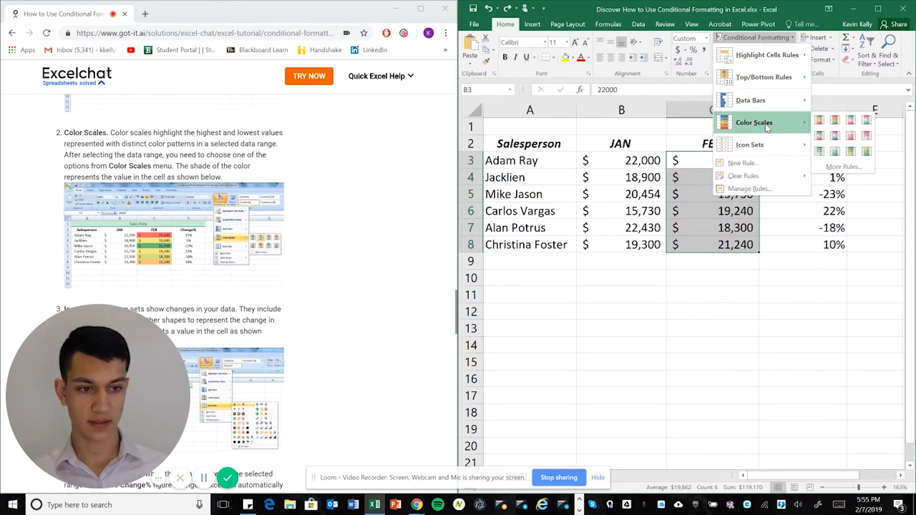
pyautogui.click(835, 125)
pyautogui.click(719, 311)
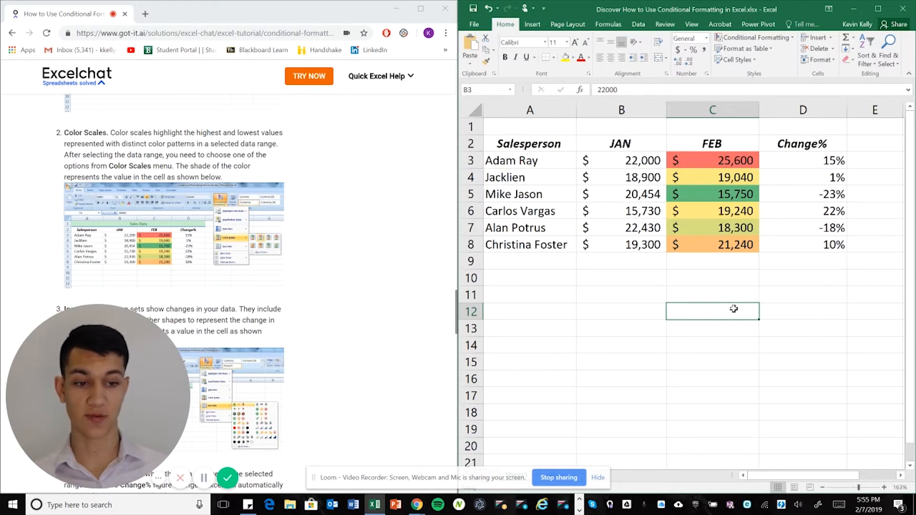
pyautogui.click(715, 158)
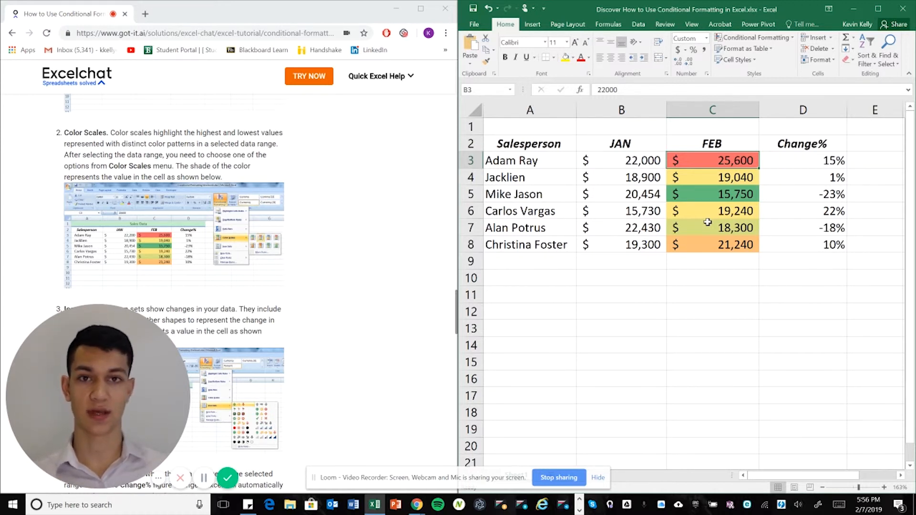
pyautogui.click(686, 289)
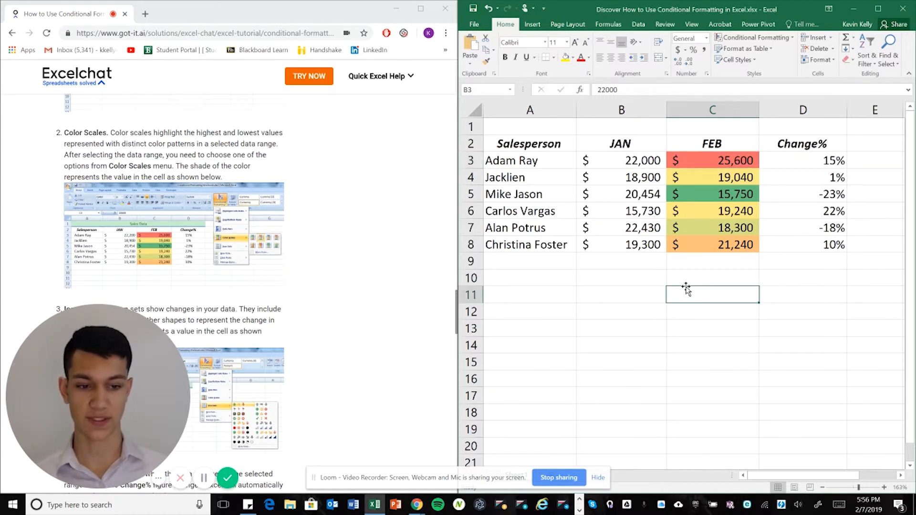
# - Undo the red-yellow-green color scale on the FEB sales in C3:C8
pyautogui.scroll(-2, 314, 231)
pyautogui.scroll(-2, 314, 233)
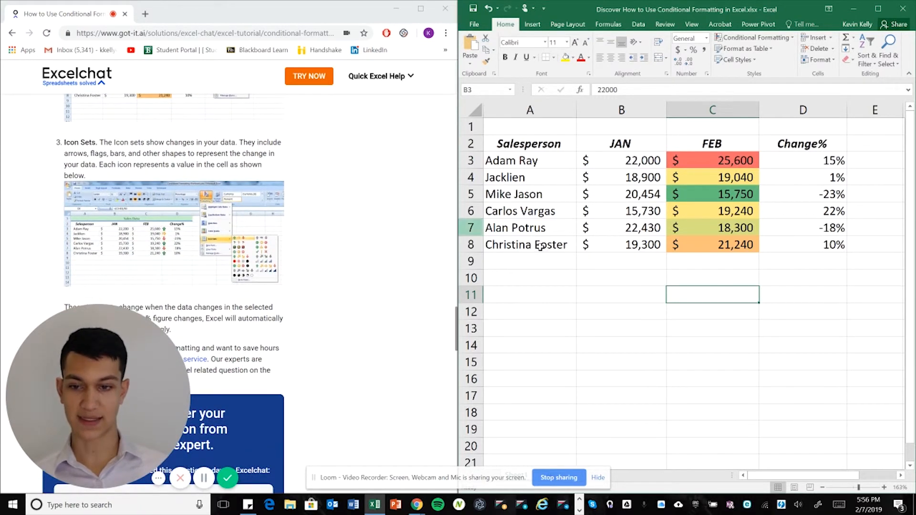
pyautogui.hotkey('ctrl', 'z')
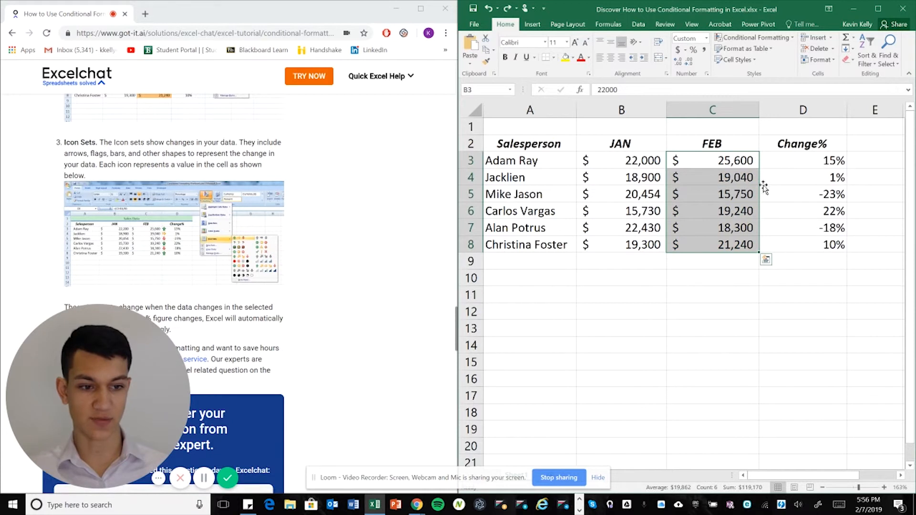
# - Apply the directional icon set with three colored arrows to the Change% values in D3:D8
pyautogui.moveTo(800, 155); pyautogui.dragTo(803, 247)
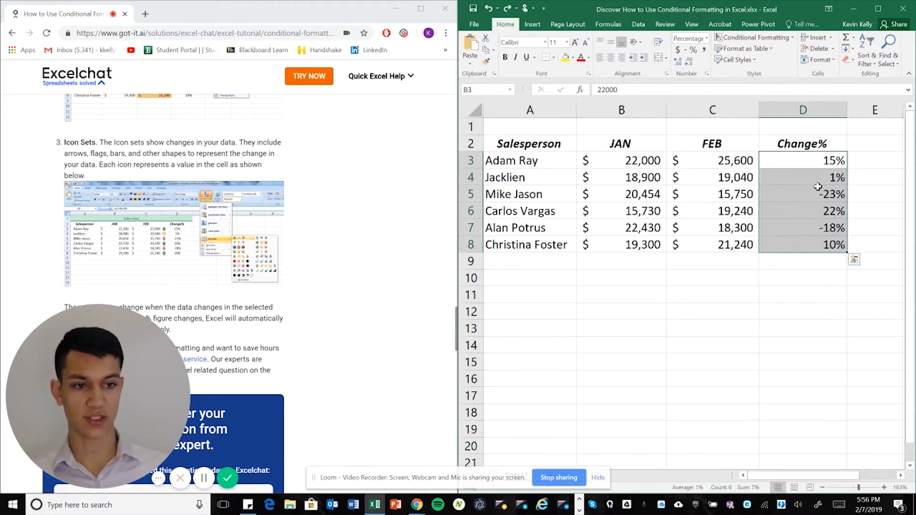
pyautogui.click(780, 39)
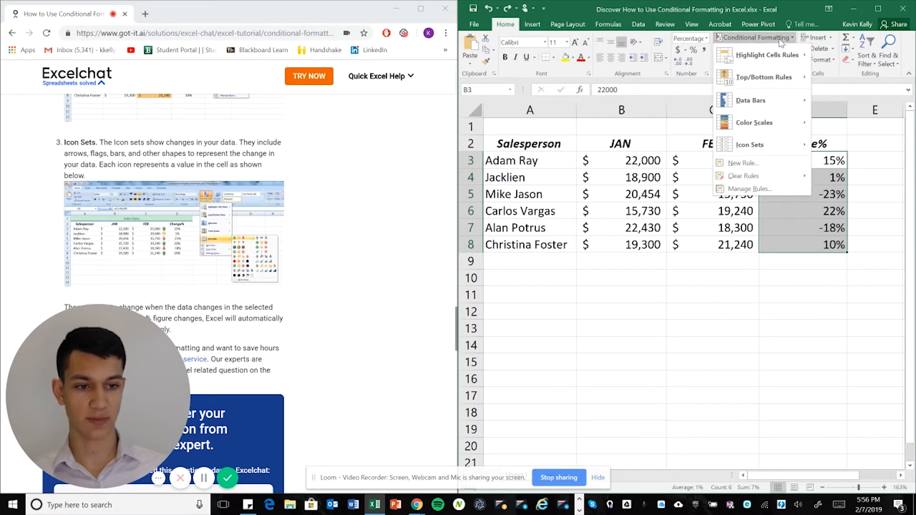
pyautogui.moveTo(764, 147)
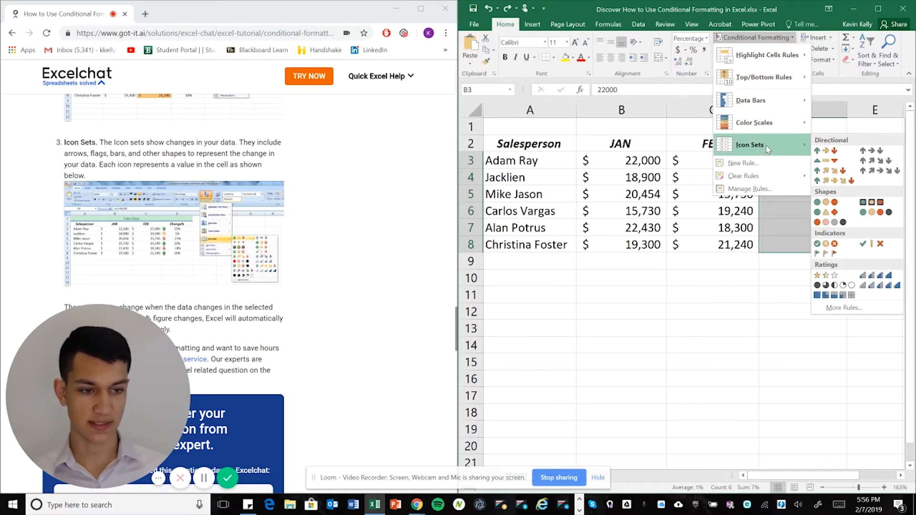
pyautogui.click(835, 151)
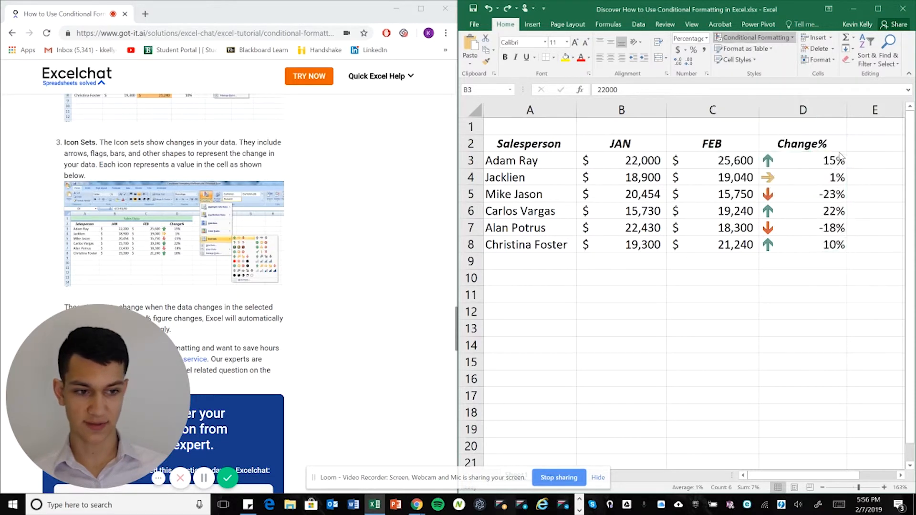
pyautogui.click(776, 329)
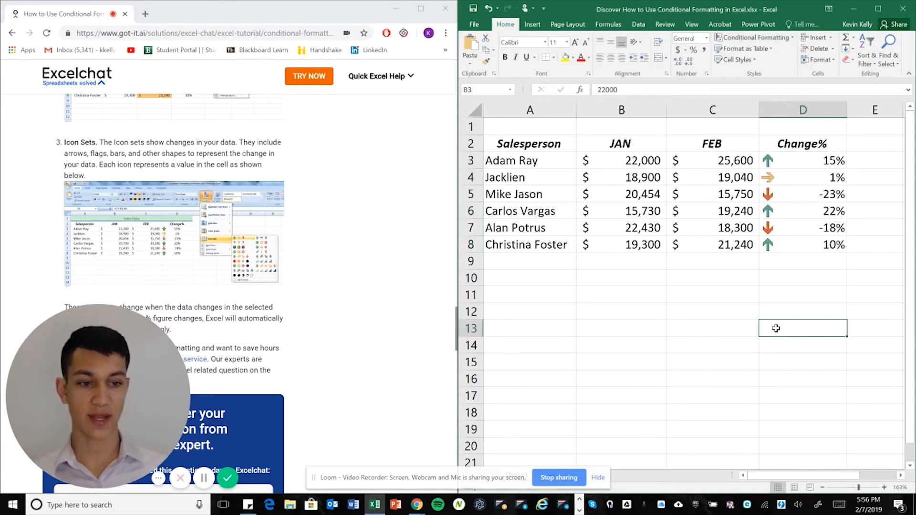